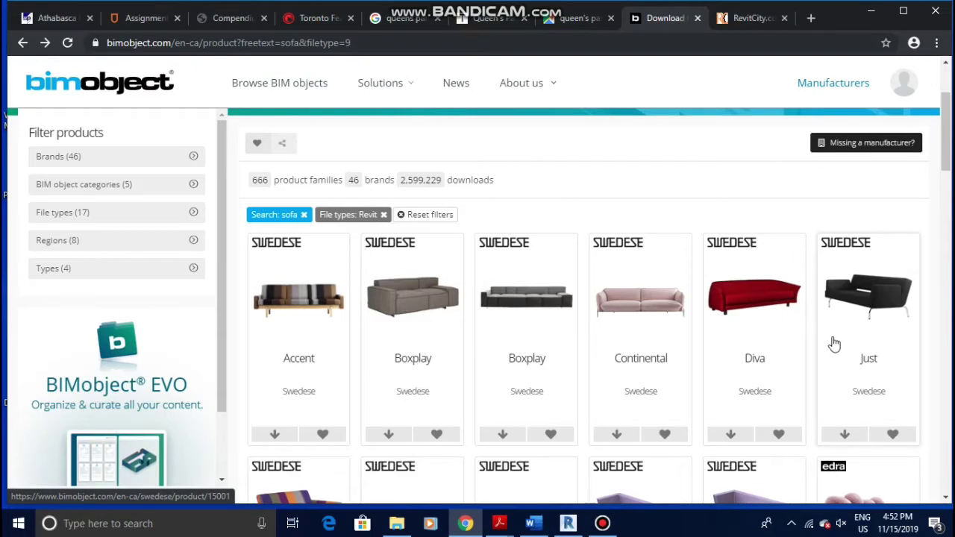
Step: Back on BIMobject, replace the search box text with 'sofa'
{"action": "left_click", "coordinate": [746, 20]}
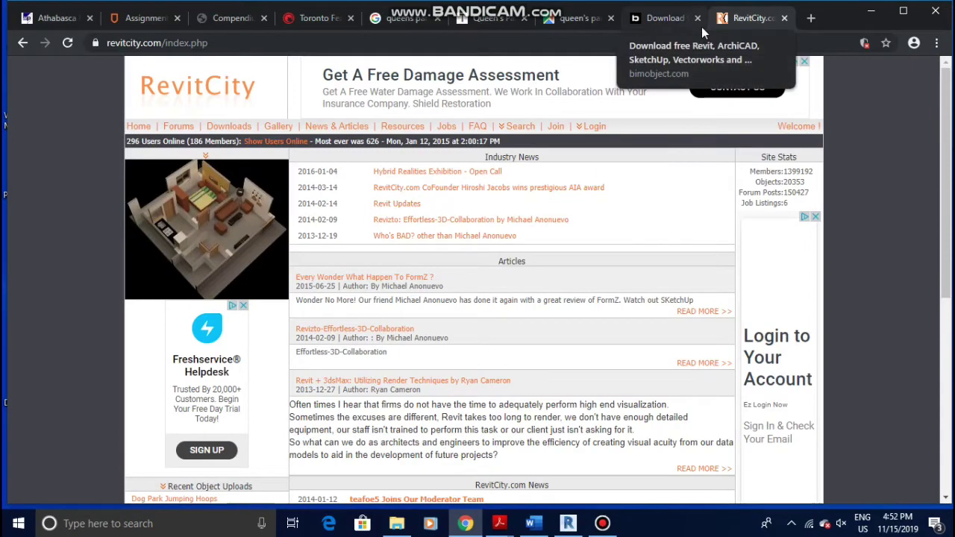
{"action": "left_click", "coordinate": [639, 23]}
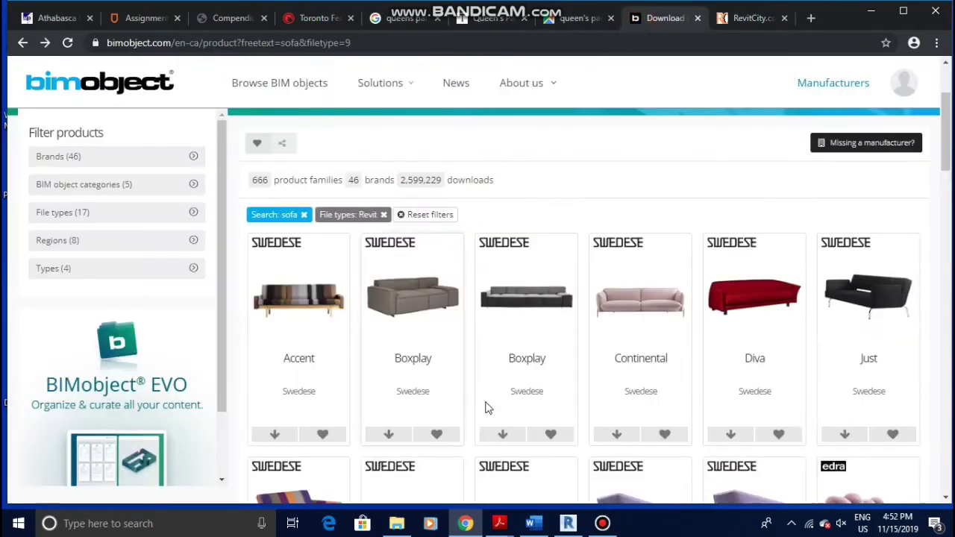
{"action": "scroll", "coordinate": [351, 277], "scroll_direction": "up", "scroll_amount": 2}
{"action": "left_click", "coordinate": [393, 208]}
{"action": "left_click_drag", "start_coordinate": [393, 208], "coordinate": [278, 209]}
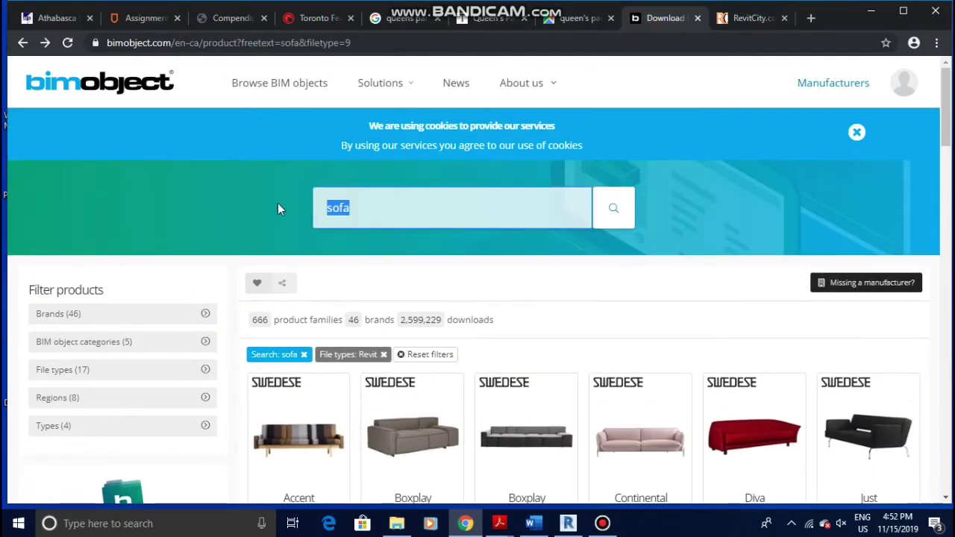
{"action": "type", "text": "sof"}
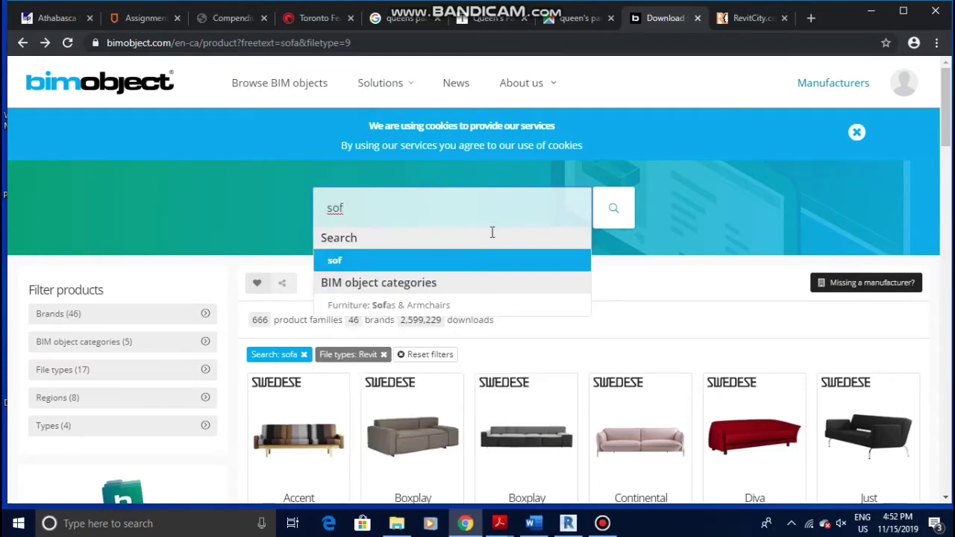
{"action": "type", "text": "a"}
Step: Filter the sofa results by file type to Revit (789) only
{"action": "scroll", "coordinate": [631, 347], "scroll_direction": "down", "scroll_amount": 1}
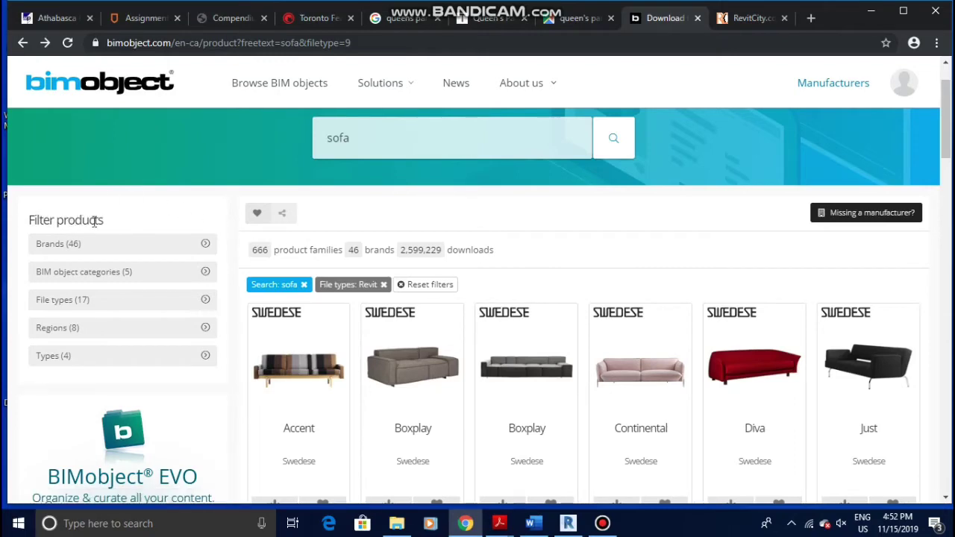
{"action": "left_click", "coordinate": [206, 301]}
{"action": "scroll", "coordinate": [646, 309], "scroll_direction": "down", "scroll_amount": 3}
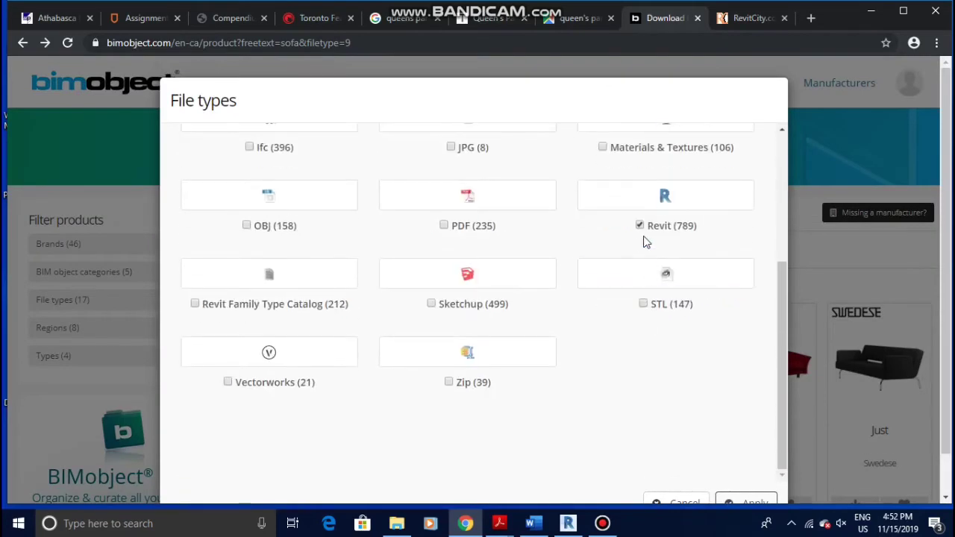
{"action": "left_click", "coordinate": [641, 227]}
{"action": "left_click", "coordinate": [746, 501]}
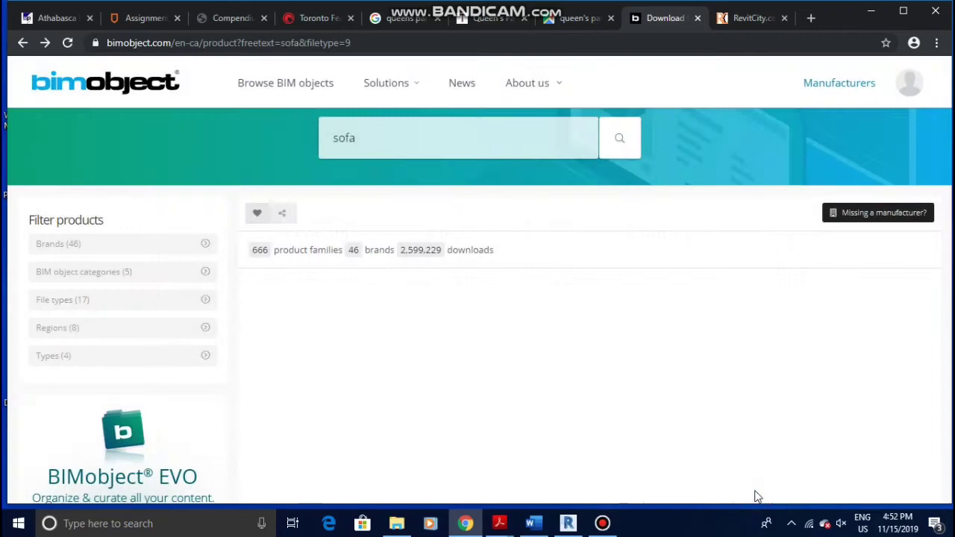
Step: Browse the filtered sofa results and open the Cipria Sofa product page
{"action": "scroll", "coordinate": [574, 313], "scroll_direction": "down", "scroll_amount": 5}
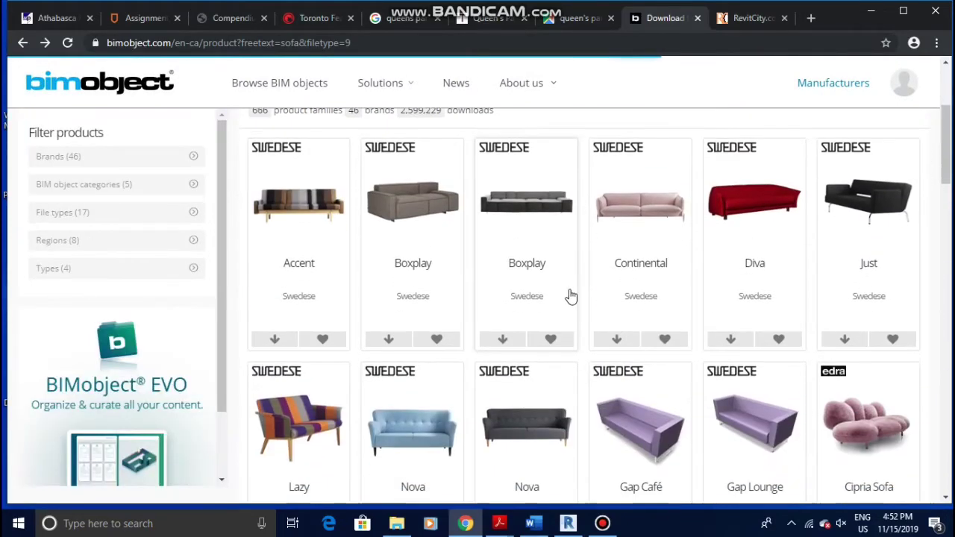
{"action": "scroll", "coordinate": [746, 267], "scroll_direction": "down", "scroll_amount": 2}
{"action": "scroll", "coordinate": [746, 267], "scroll_direction": "down", "scroll_amount": 12}
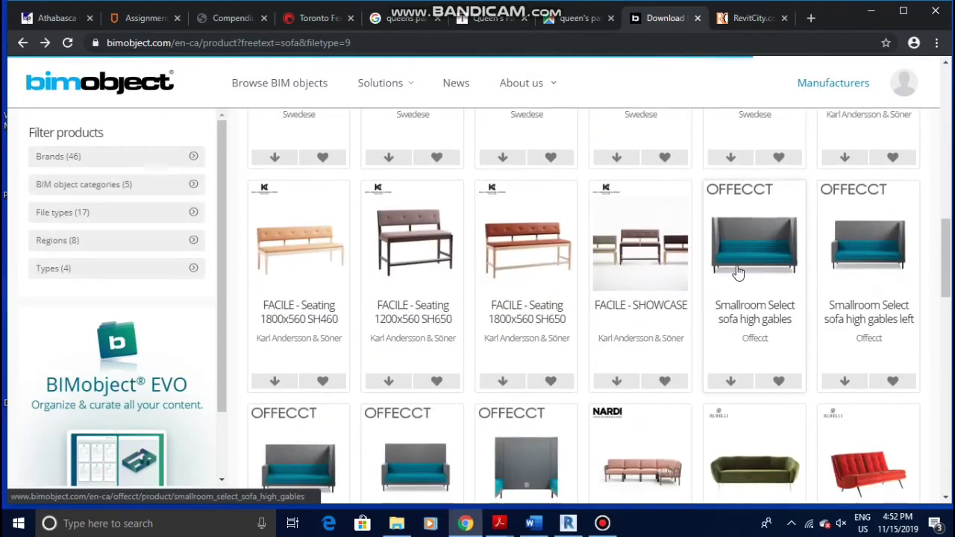
{"action": "scroll", "coordinate": [728, 277], "scroll_direction": "down", "scroll_amount": 2}
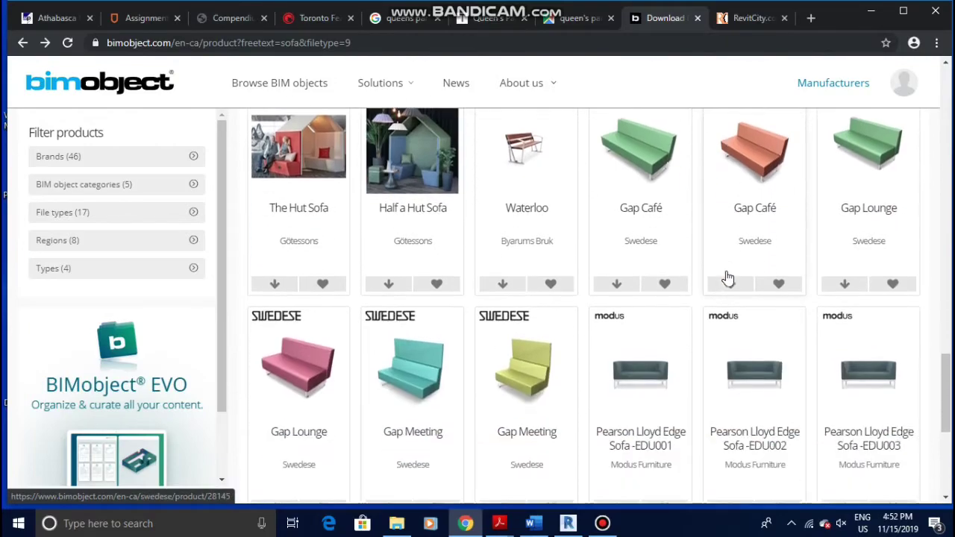
{"action": "scroll", "coordinate": [687, 273], "scroll_direction": "up", "scroll_amount": 6}
{"action": "scroll", "coordinate": [687, 273], "scroll_direction": "up", "scroll_amount": 12}
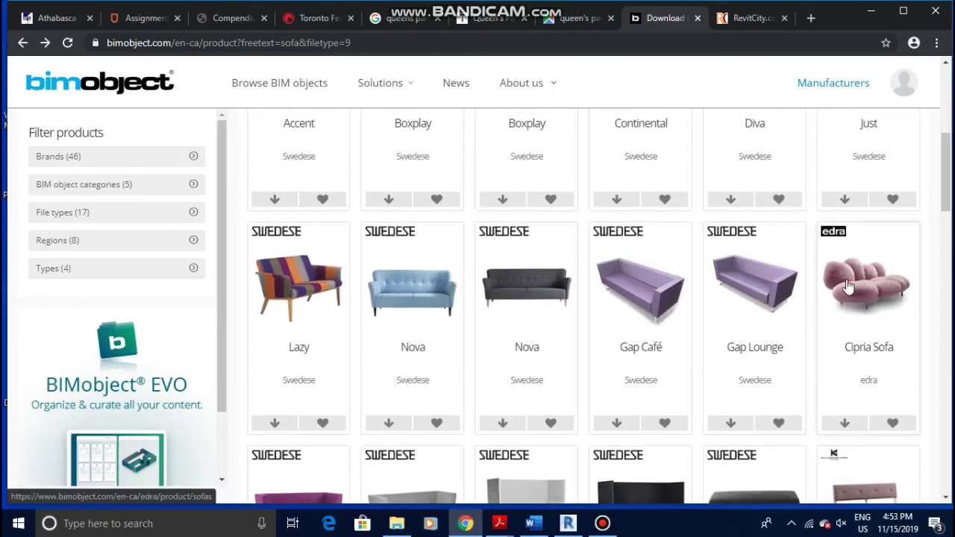
{"action": "left_click", "coordinate": [842, 288]}
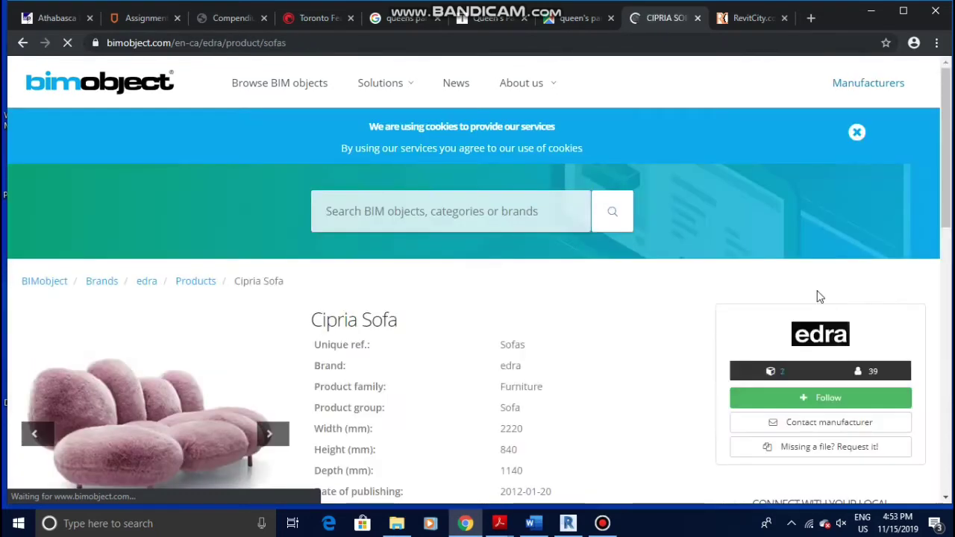
Step: Download the Cipria Sofa's Revit file, cipria_sofa.rfa (21.5 MB)
{"action": "scroll", "coordinate": [261, 392], "scroll_direction": "down", "scroll_amount": 3}
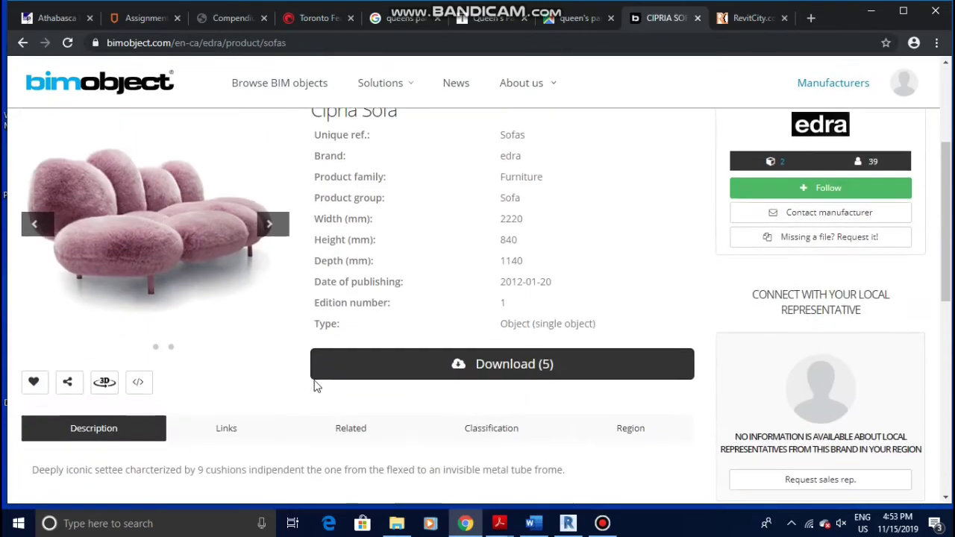
{"action": "left_click", "coordinate": [491, 365]}
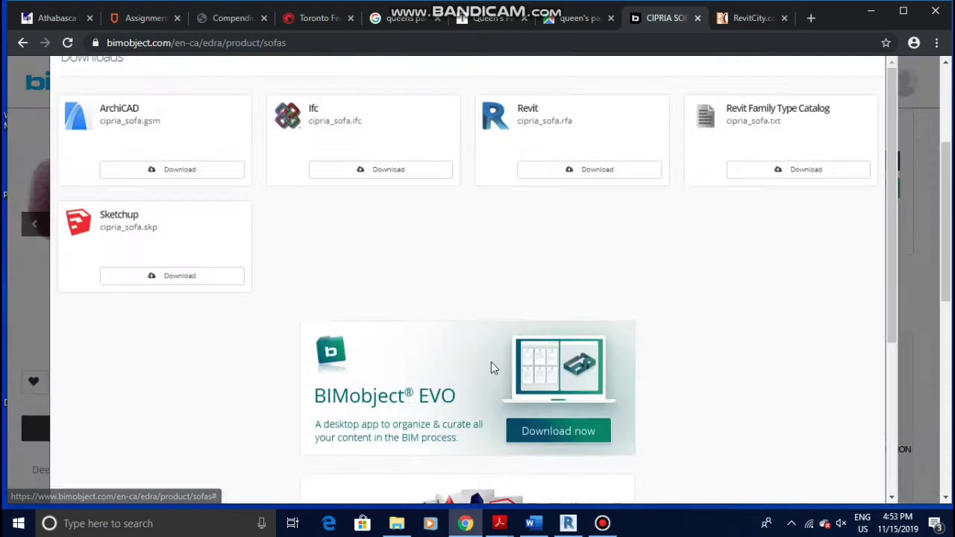
{"action": "left_click", "coordinate": [595, 213]}
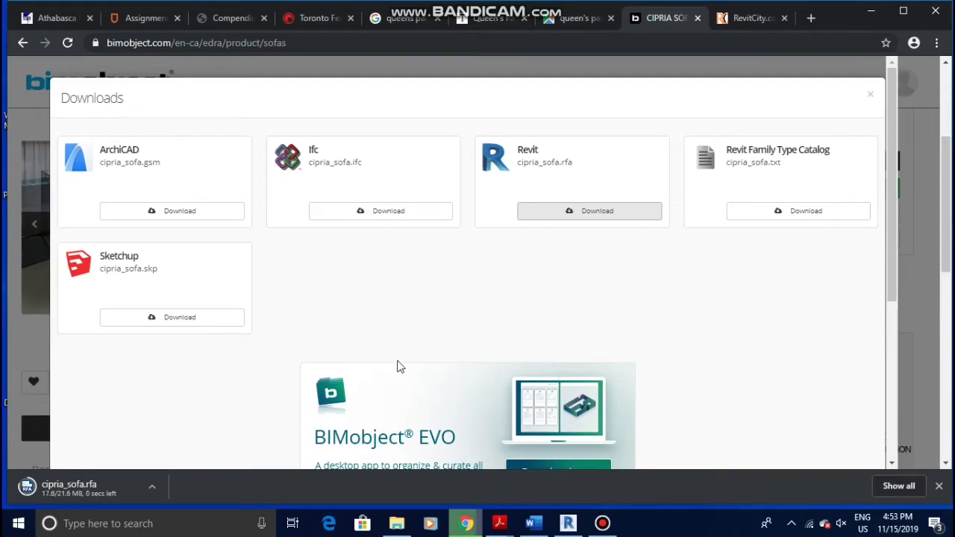
{"action": "left_click", "coordinate": [152, 487]}
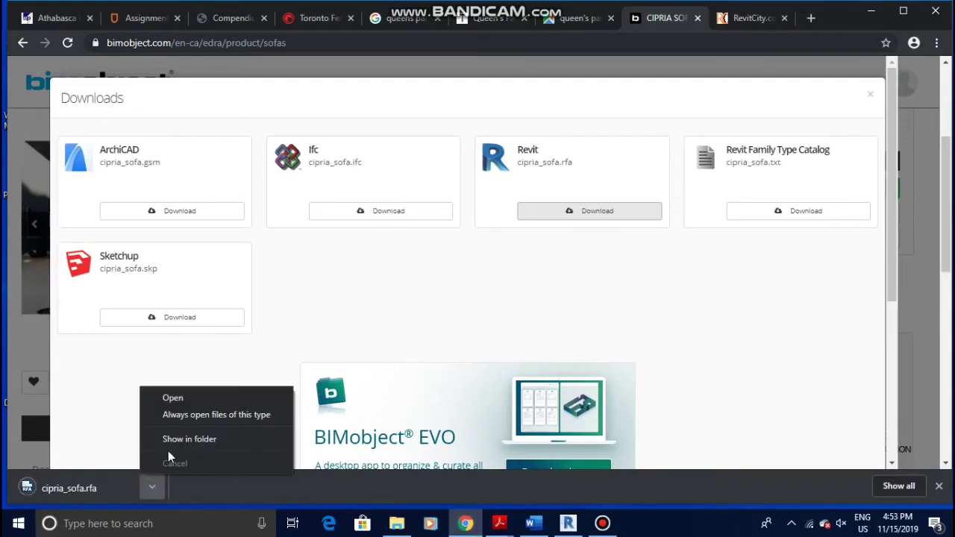
Step: Move cipria_sofa from the Downloads folder to the Desktop, then close the Explorer window
{"action": "left_click", "coordinate": [187, 439]}
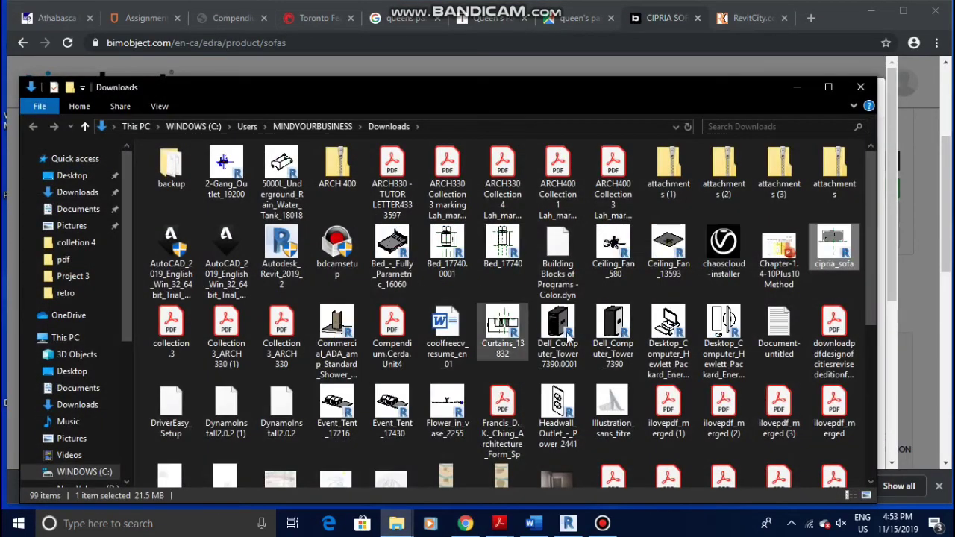
{"action": "left_click_drag", "start_coordinate": [845, 245], "coordinate": [64, 178]}
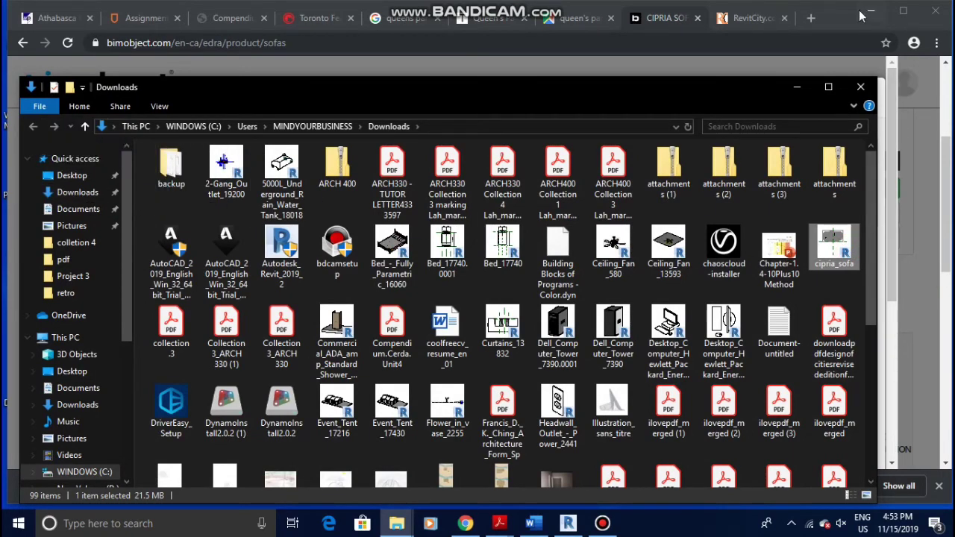
{"action": "left_click", "coordinate": [861, 87]}
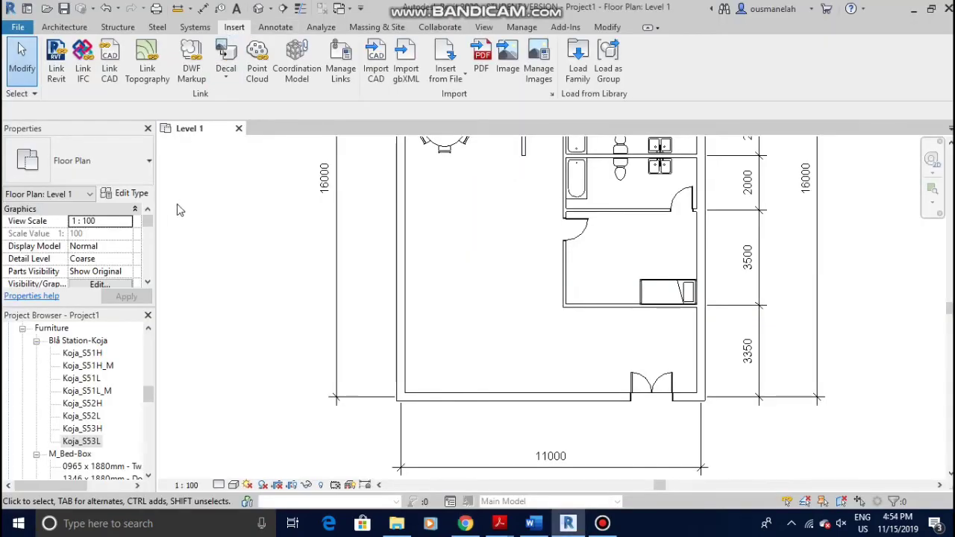
Step: Load cipria_sofa.rfa from the Desktop into the Revit project, upgrading it from 2015 to 2020
{"action": "left_click", "coordinate": [201, 221]}
{"action": "left_click", "coordinate": [235, 30]}
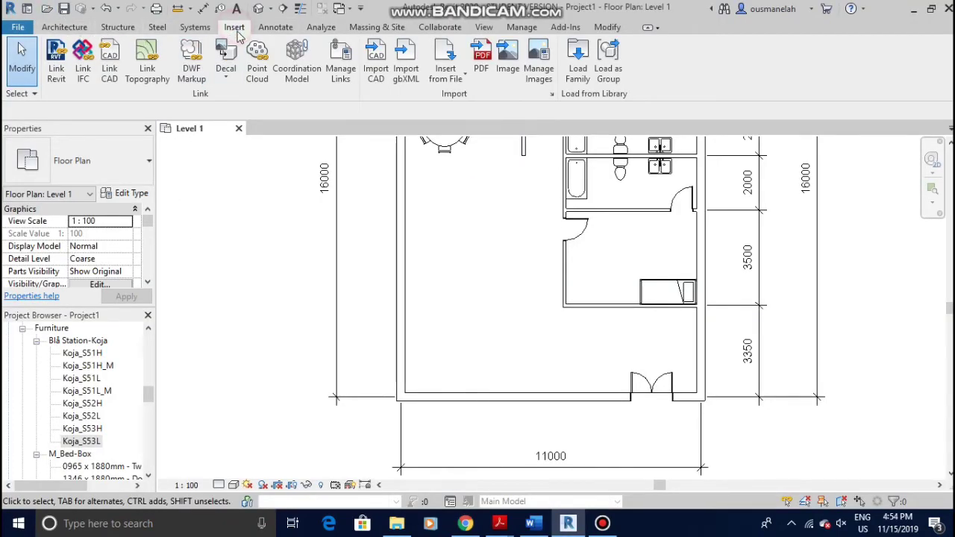
{"action": "left_click", "coordinate": [577, 74]}
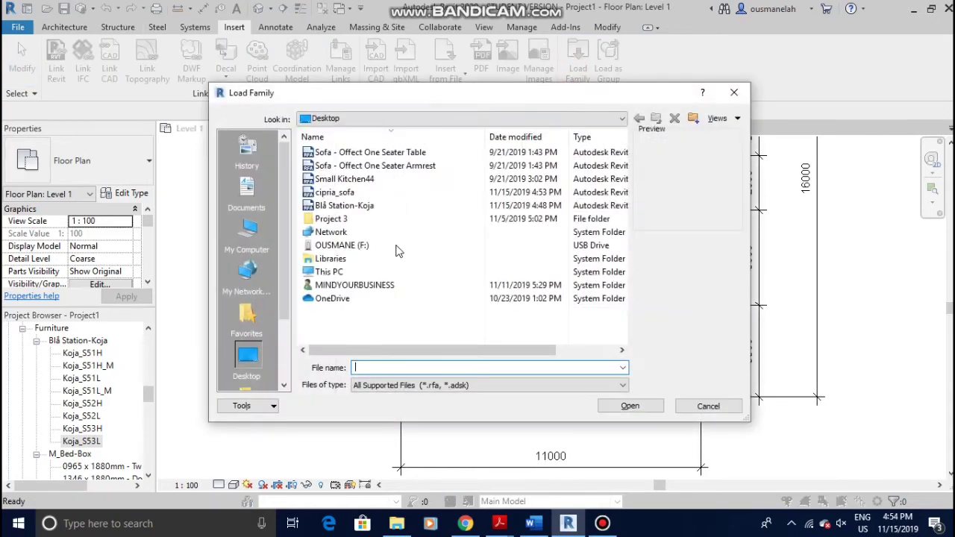
{"action": "left_click", "coordinate": [385, 196]}
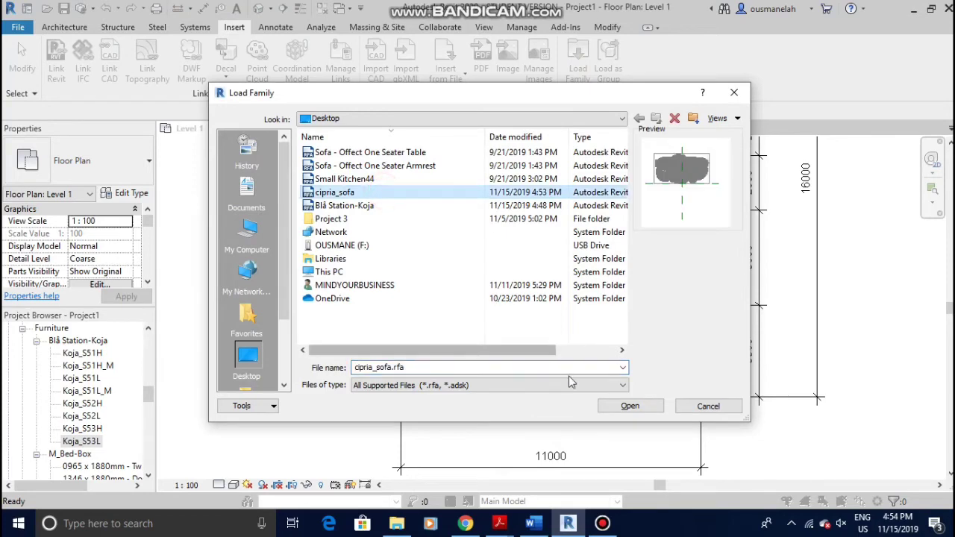
{"action": "left_click", "coordinate": [627, 406]}
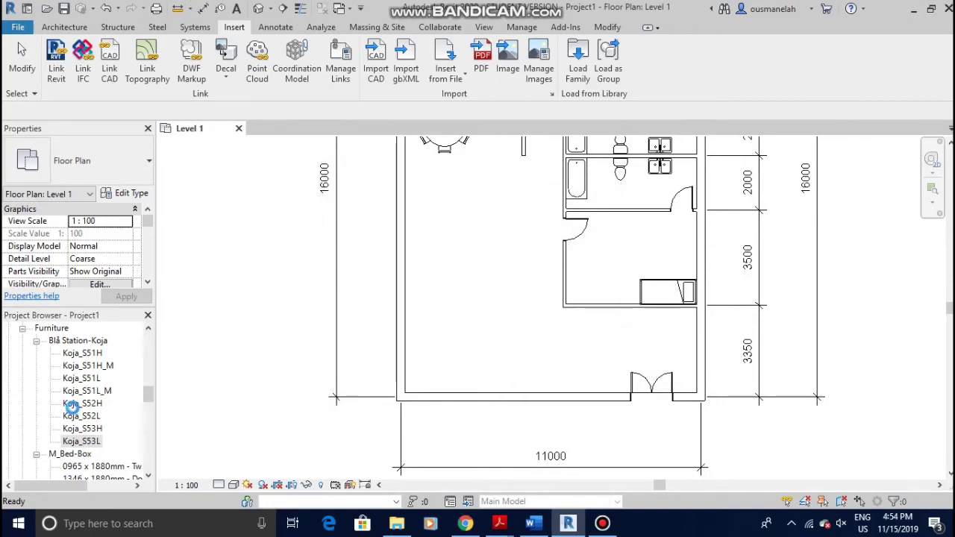
Step: In the Project Browser, collapse the Blå Station-Koja group and expand the cipria_sofa family
{"action": "scroll", "coordinate": [79, 400], "scroll_direction": "up", "scroll_amount": 6}
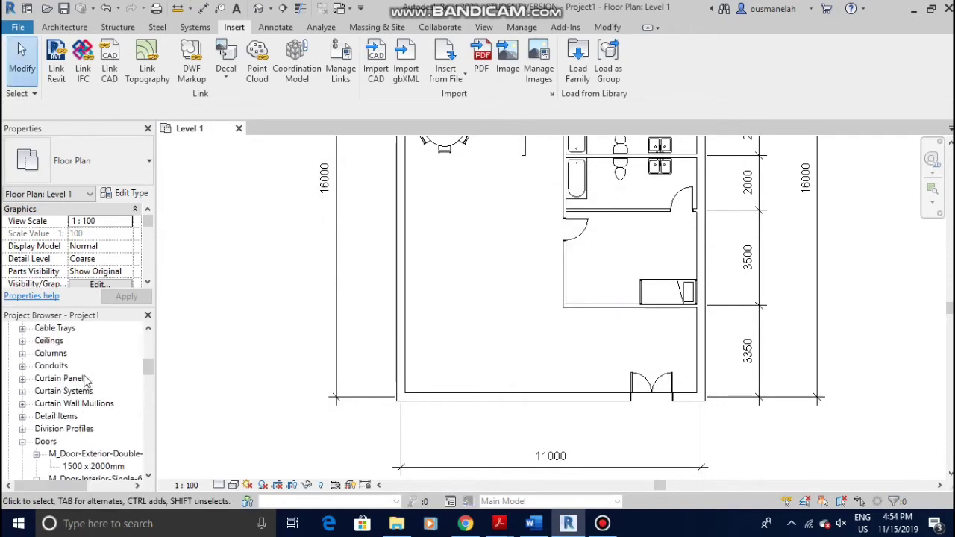
{"action": "scroll", "coordinate": [84, 388], "scroll_direction": "down", "scroll_amount": 2}
{"action": "scroll", "coordinate": [88, 382], "scroll_direction": "up", "scroll_amount": 1}
{"action": "scroll", "coordinate": [87, 381], "scroll_direction": "up", "scroll_amount": 1}
{"action": "scroll", "coordinate": [87, 381], "scroll_direction": "down", "scroll_amount": 5}
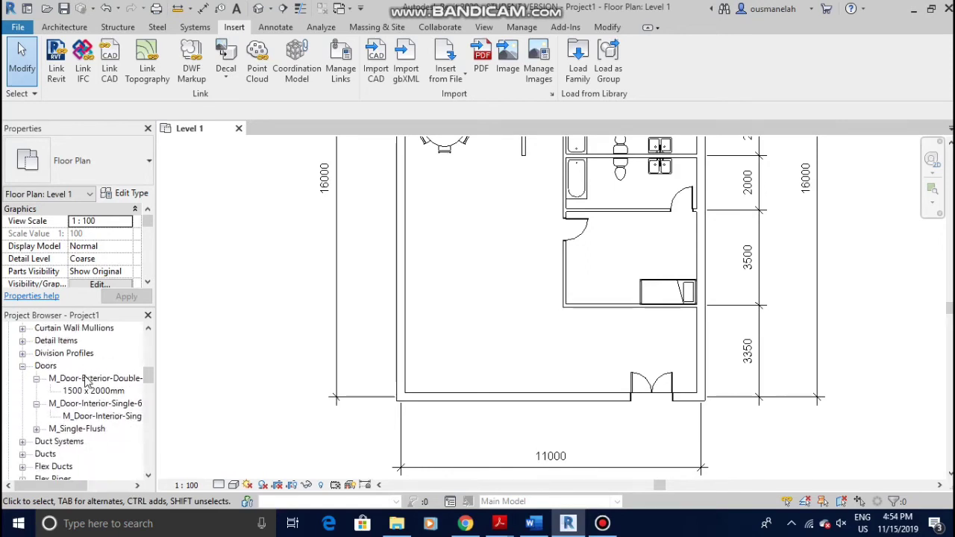
{"action": "scroll", "coordinate": [86, 380], "scroll_direction": "down", "scroll_amount": 3}
{"action": "scroll", "coordinate": [82, 377], "scroll_direction": "up", "scroll_amount": 3}
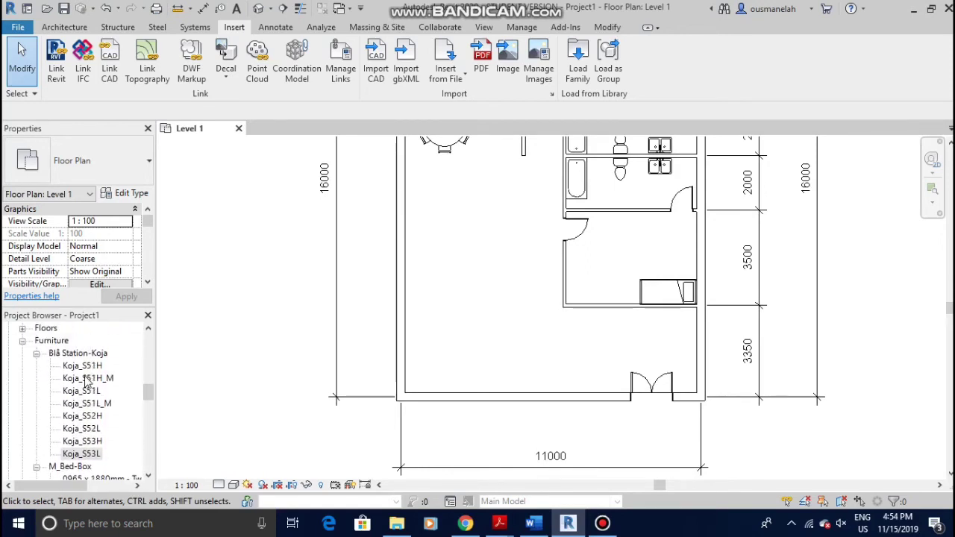
{"action": "left_click", "coordinate": [38, 366]}
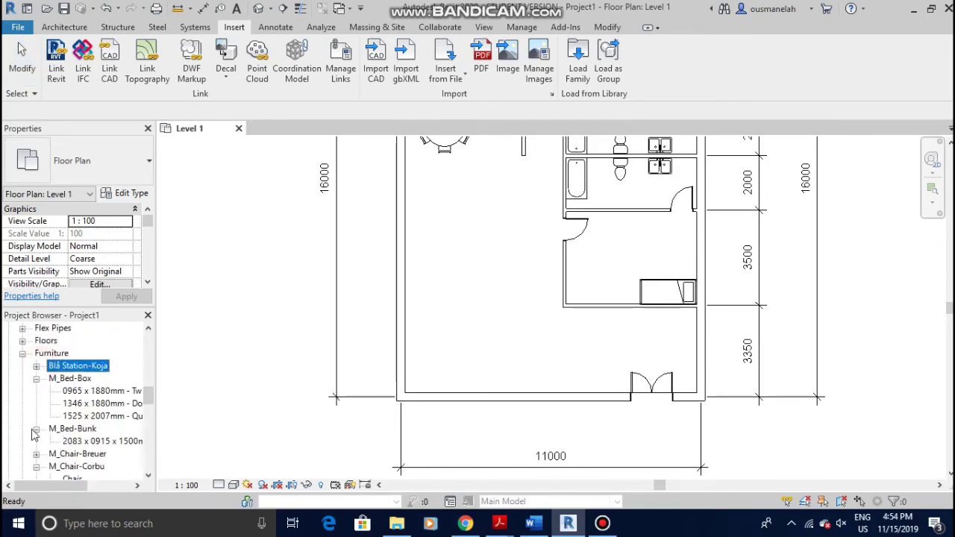
{"action": "scroll", "coordinate": [34, 435], "scroll_direction": "down", "scroll_amount": 2}
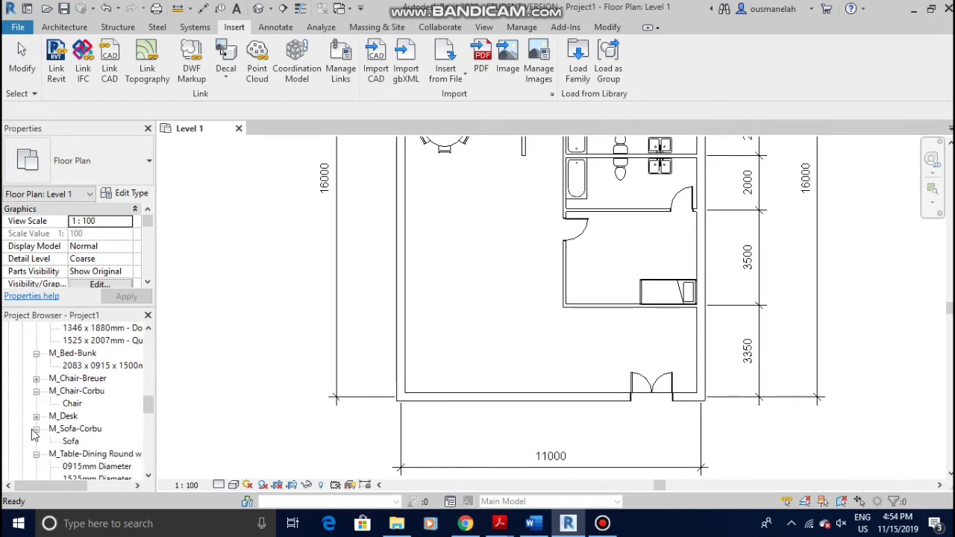
{"action": "scroll", "coordinate": [33, 435], "scroll_direction": "down", "scroll_amount": 4}
{"action": "scroll", "coordinate": [38, 409], "scroll_direction": "down", "scroll_amount": 1}
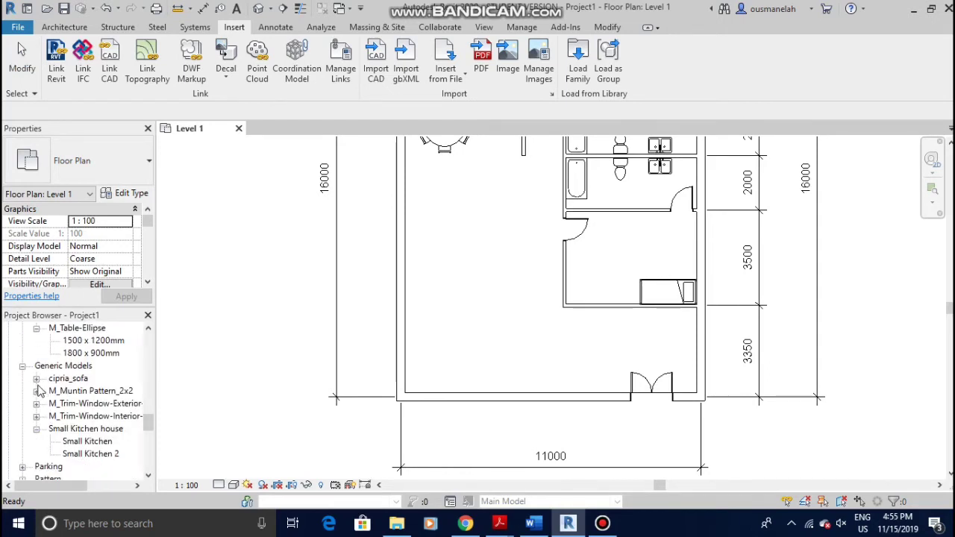
{"action": "left_click", "coordinate": [35, 379]}
Step: Place a Default cipria_sofa inside the main room of the Level 1 plan
{"action": "left_click", "coordinate": [74, 391]}
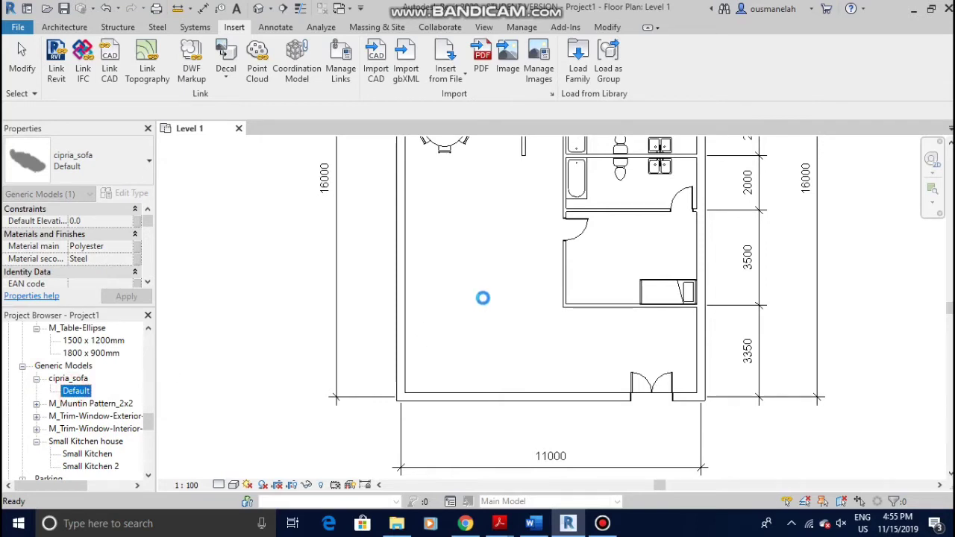
{"action": "left_click", "coordinate": [468, 260]}
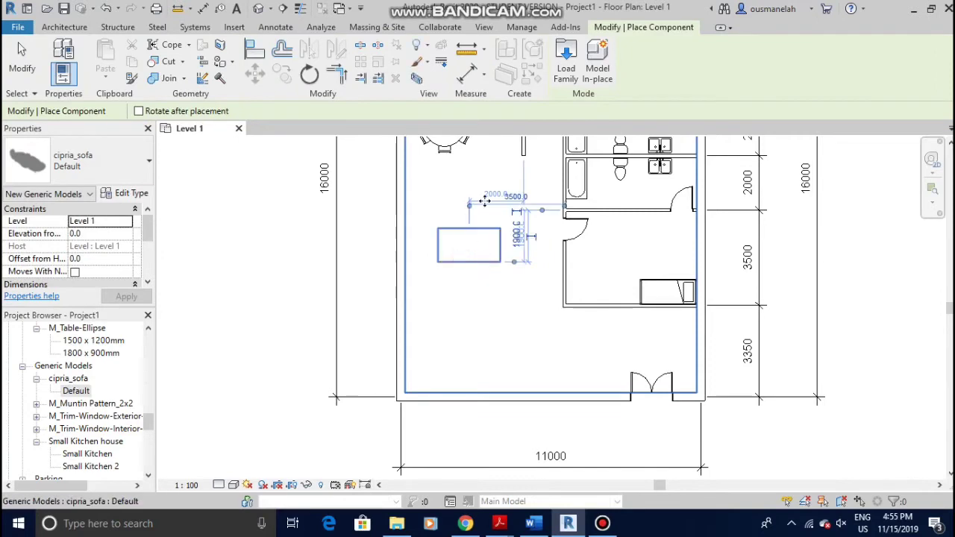
{"action": "left_click", "coordinate": [22, 60]}
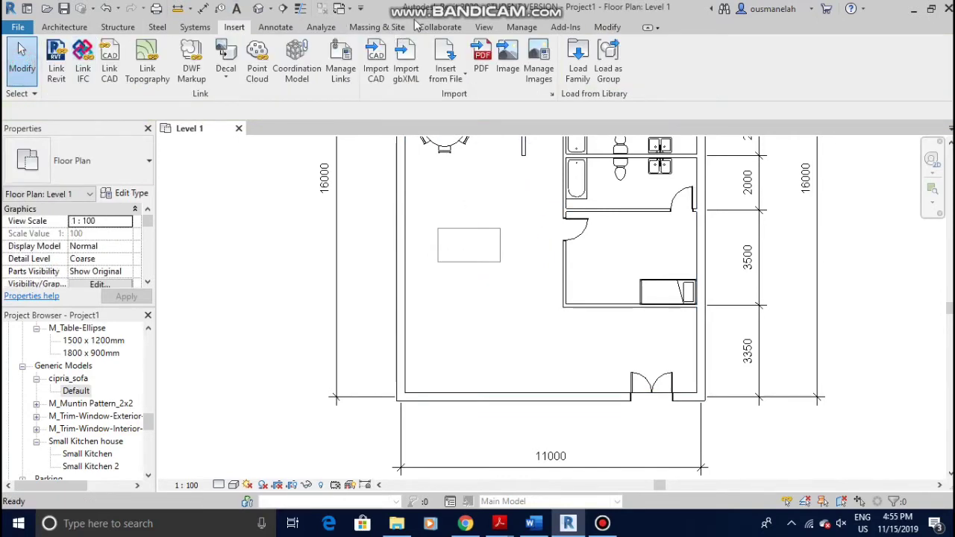
Step: Create a perspective camera view with its eye near the south wall, aimed at the sofa
{"action": "left_click", "coordinate": [483, 28]}
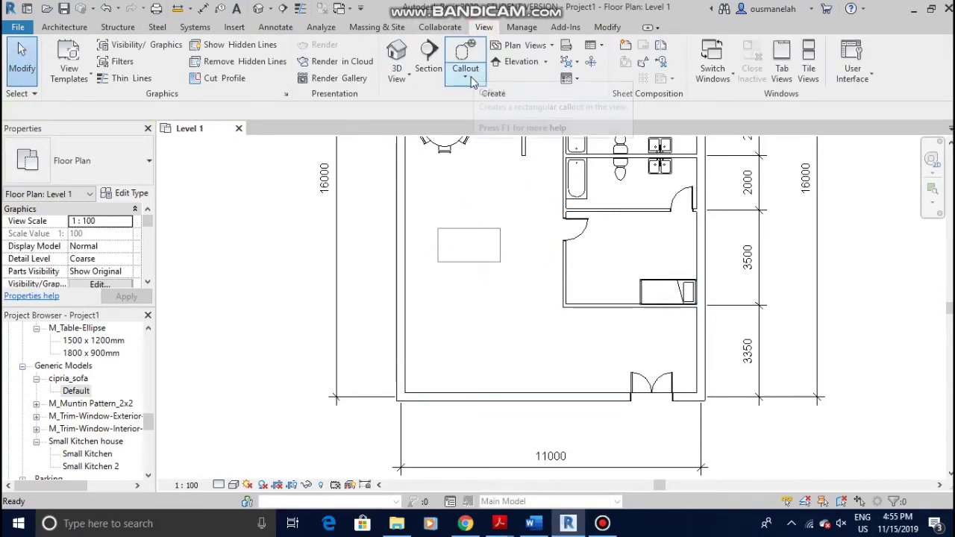
{"action": "left_click", "coordinate": [396, 67]}
{"action": "left_click", "coordinate": [419, 130]}
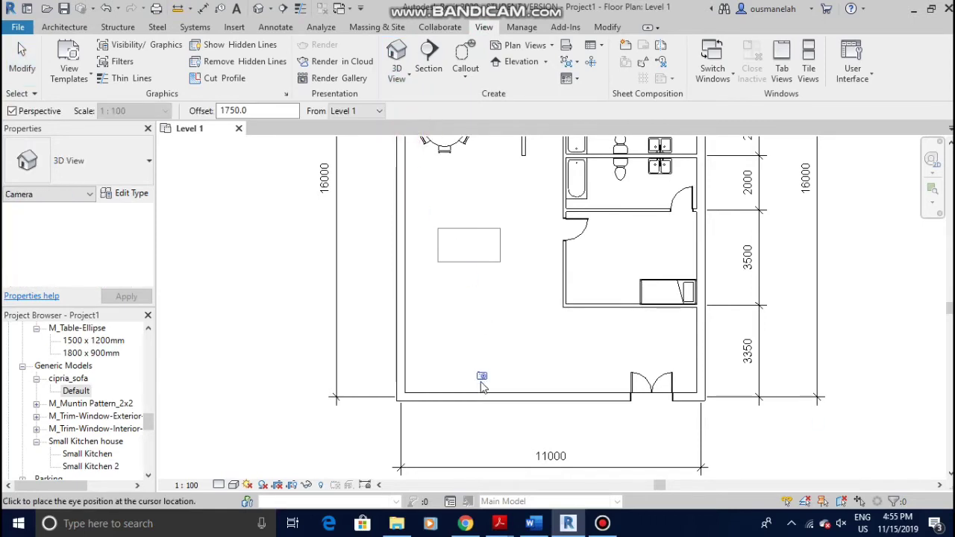
{"action": "left_click", "coordinate": [479, 381]}
{"action": "left_click", "coordinate": [480, 218]}
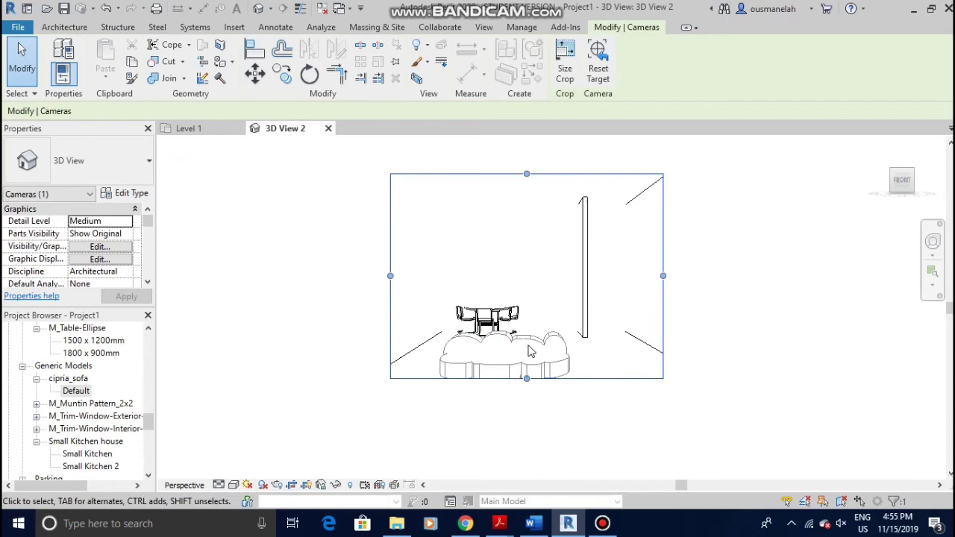
{"action": "middle_click_drag", "start_coordinate": [522, 350], "coordinate": [569, 337], "text": "shift"}
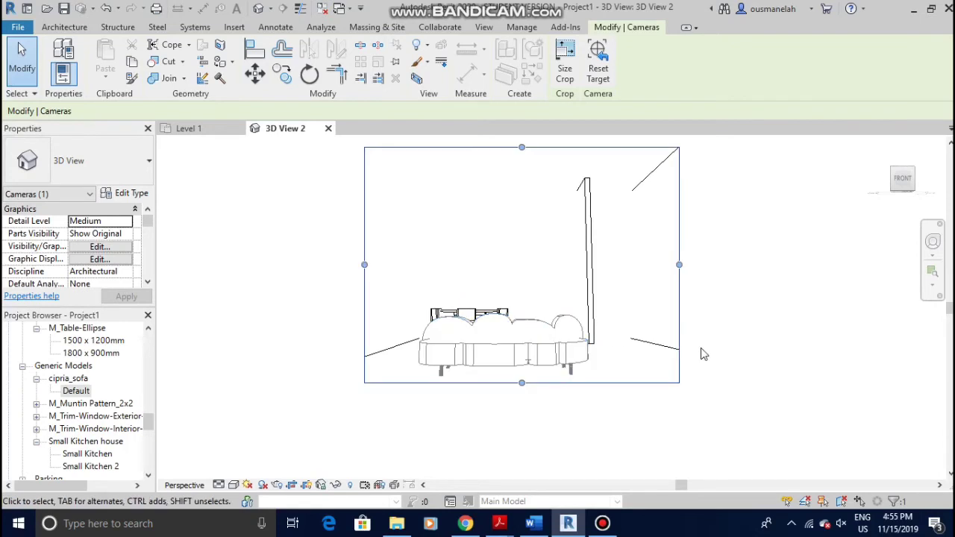
Step: Pull the camera view's top, right and left crop edges in around the sofa
{"action": "left_click", "coordinate": [828, 368]}
{"action": "left_click", "coordinate": [678, 200]}
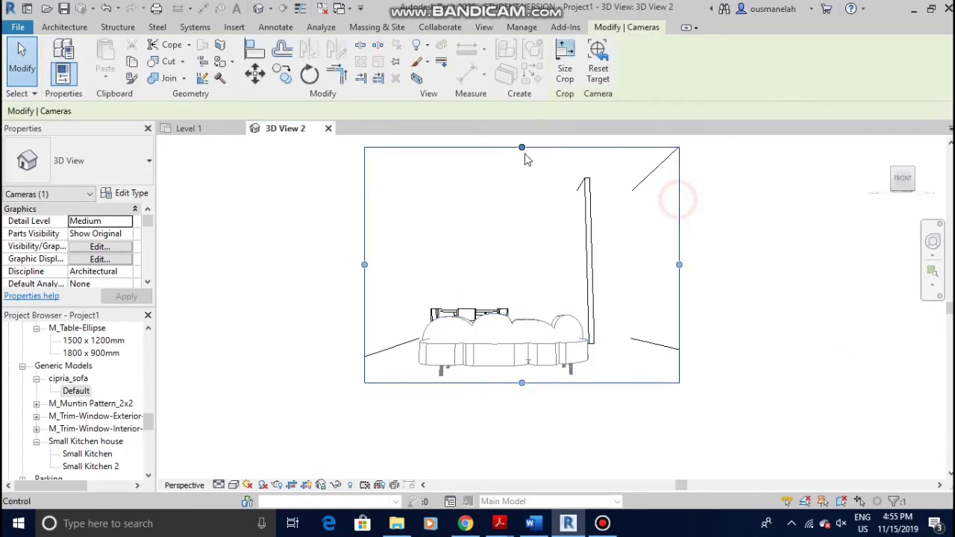
{"action": "left_click_drag", "start_coordinate": [523, 149], "coordinate": [520, 249]}
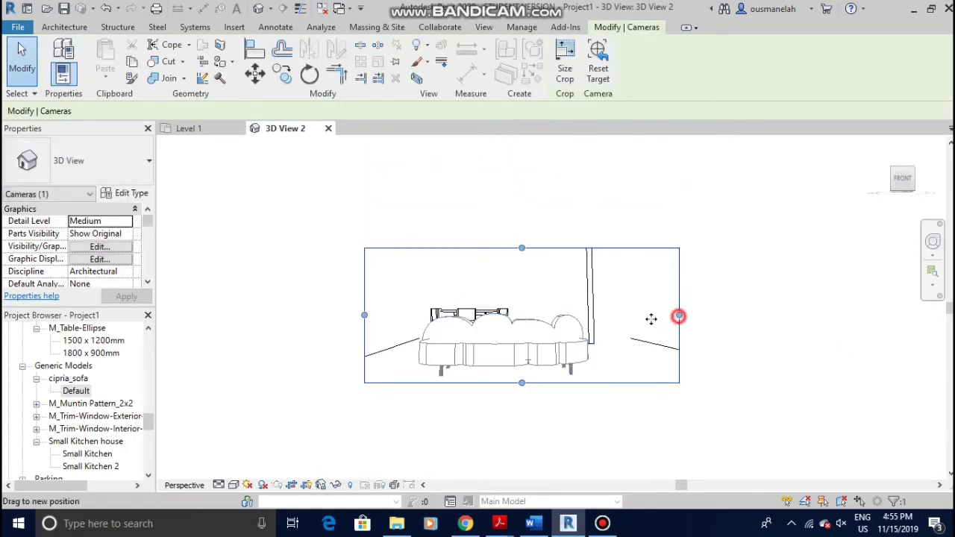
{"action": "left_click_drag", "start_coordinate": [678, 317], "coordinate": [592, 317]}
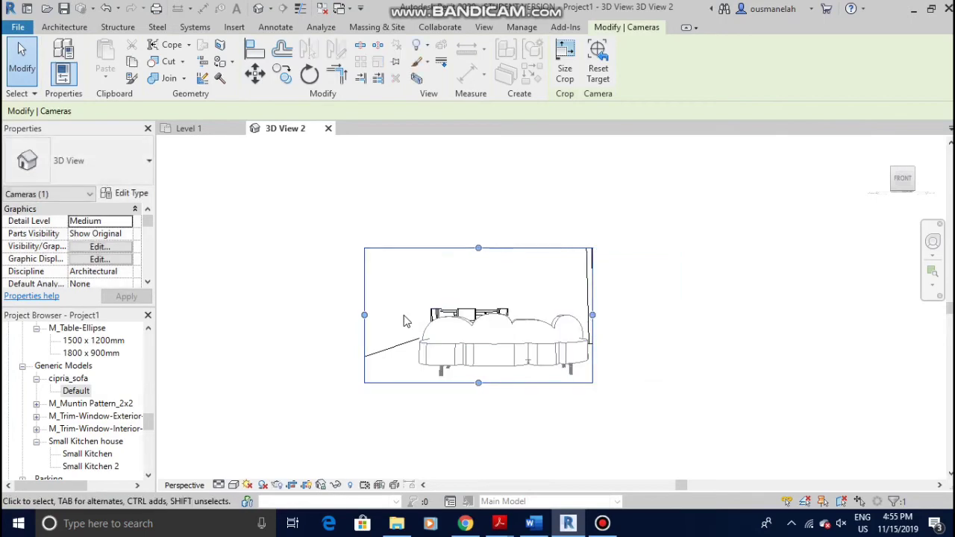
{"action": "left_click_drag", "start_coordinate": [365, 315], "coordinate": [393, 315]}
{"action": "left_click", "coordinate": [737, 326]}
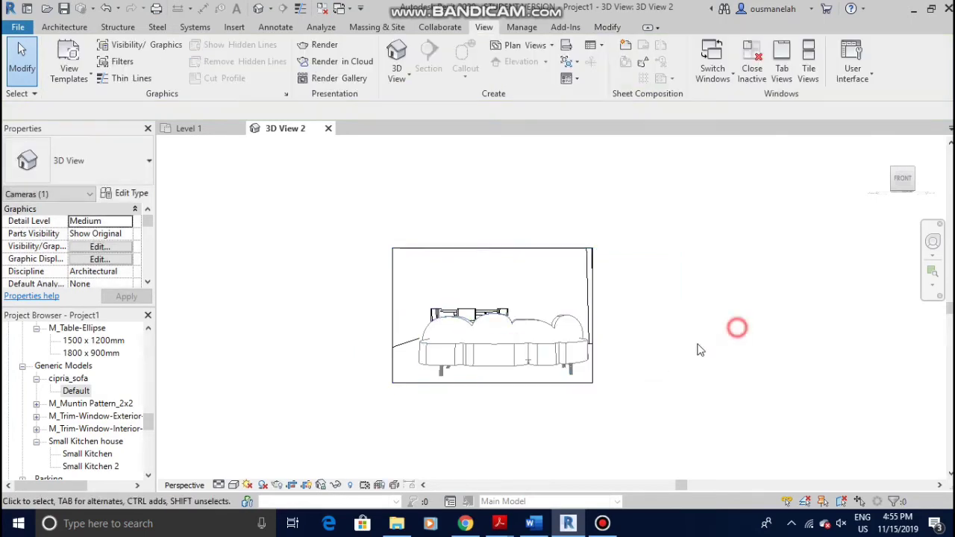
Step: On RevitCity, search the Downloads site area for 'sofa'
{"action": "key", "text": "alt+Tab"}
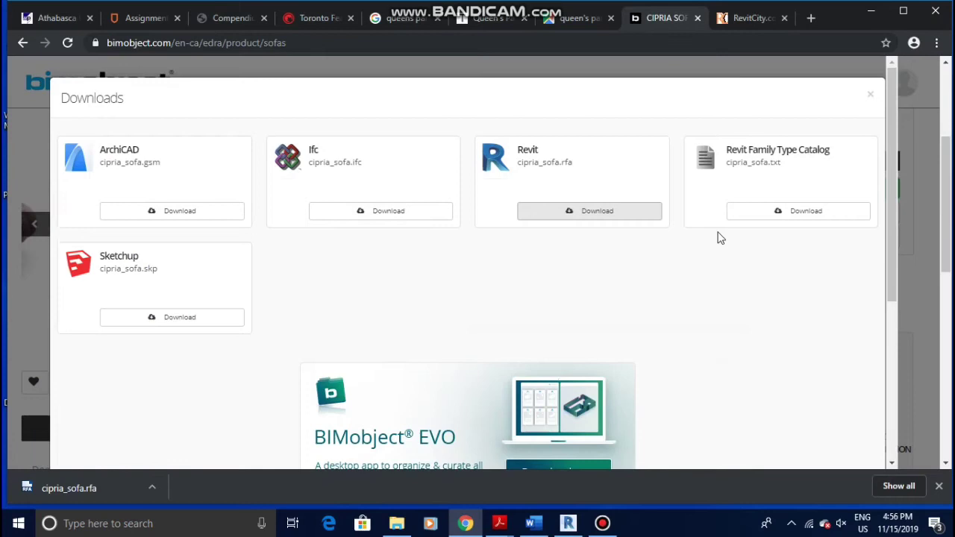
{"action": "left_click", "coordinate": [740, 19]}
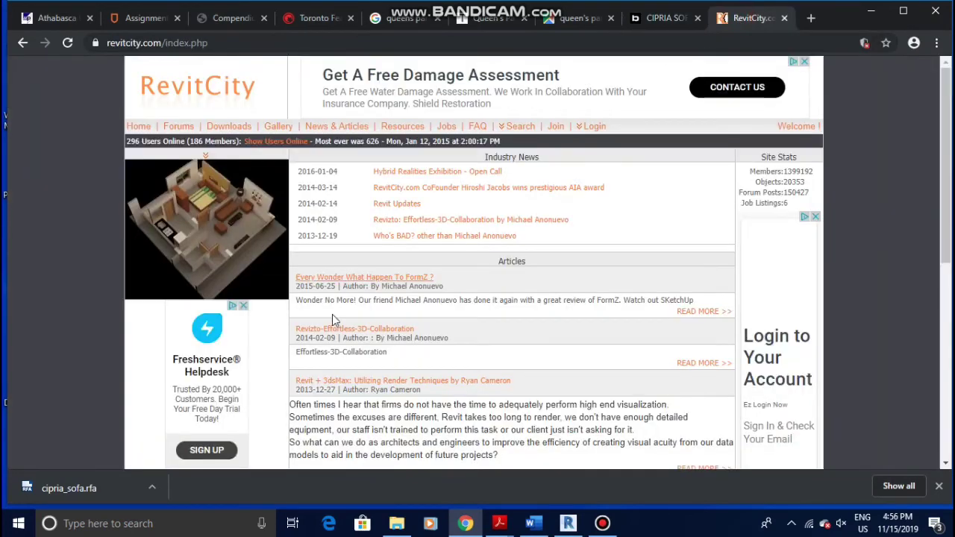
{"action": "left_click", "coordinate": [516, 130]}
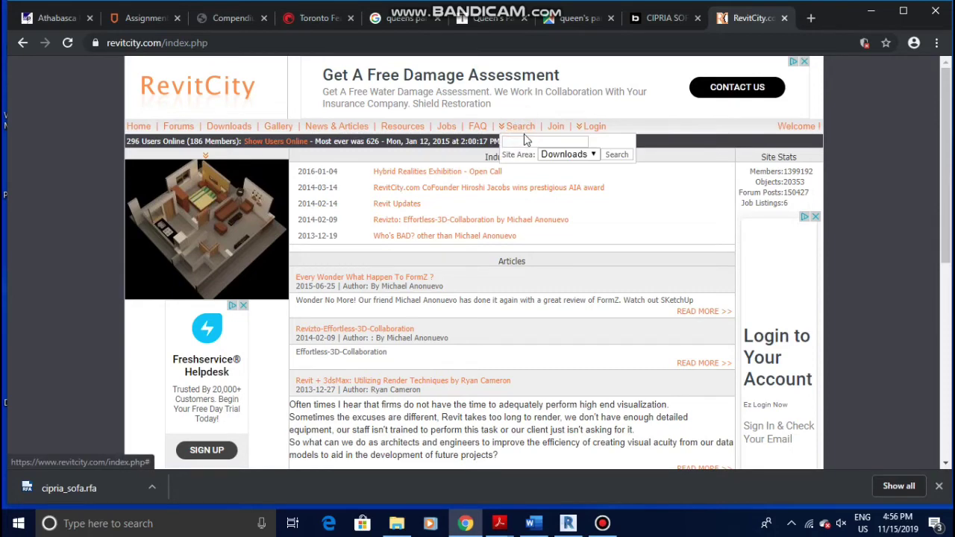
{"action": "left_click", "coordinate": [522, 143]}
{"action": "type", "text": "c"}
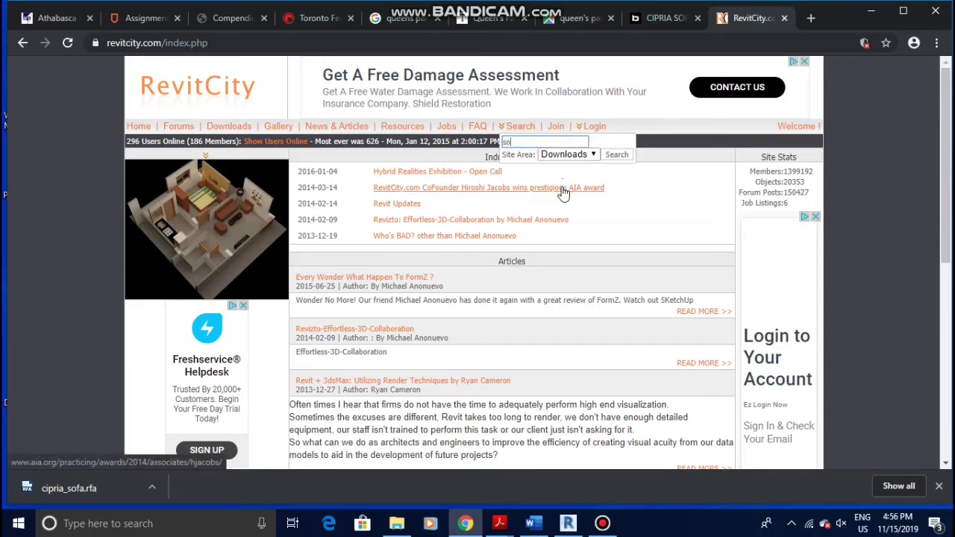
{"action": "left_click", "coordinate": [523, 127]}
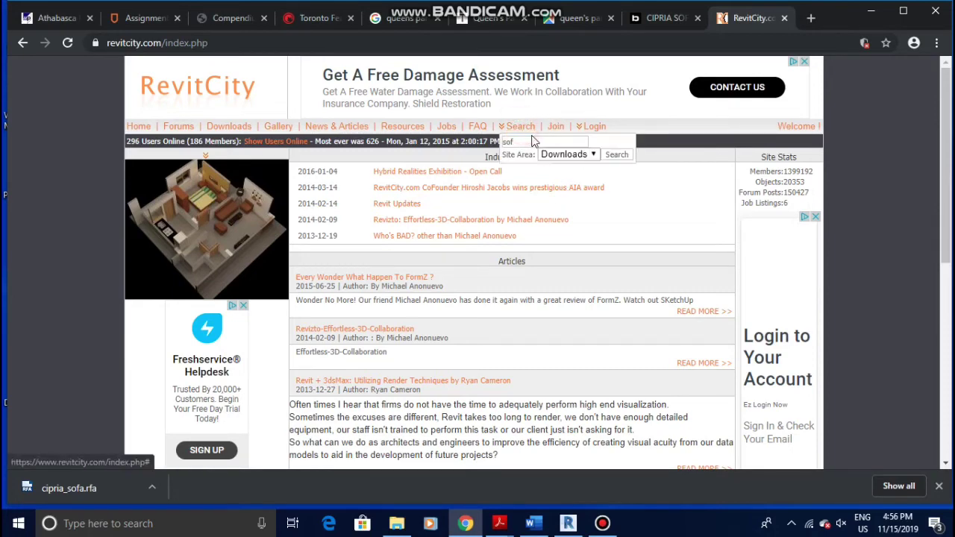
{"action": "left_click", "coordinate": [532, 142]}
{"action": "type", "text": "fa"}
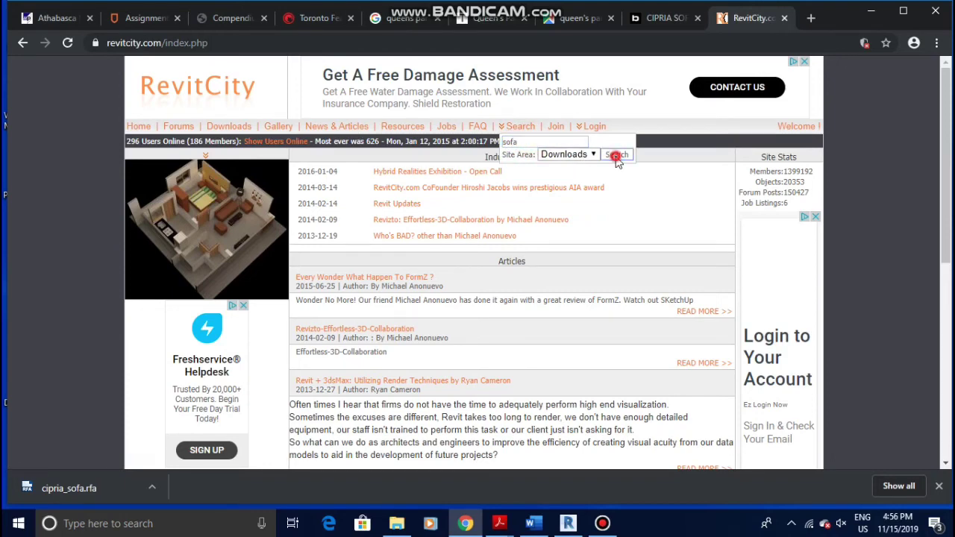
{"action": "left_click", "coordinate": [616, 154]}
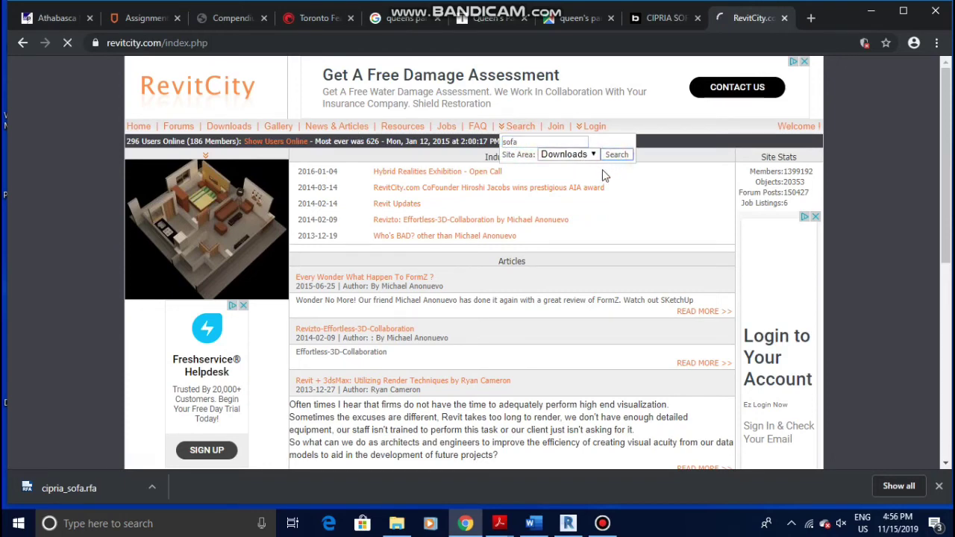
{"action": "scroll", "coordinate": [478, 287], "scroll_direction": "down", "scroll_amount": 10}
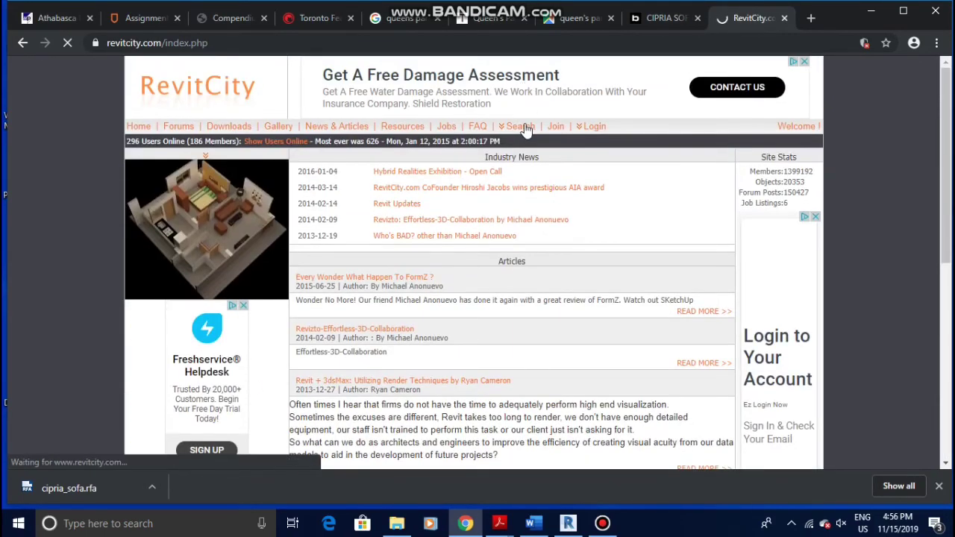
Step: Rerun the sofa search and scroll through listings like Retro Sofa, Wooden Sofa and Sofá MLT
{"action": "mouse_move", "coordinate": [519, 125]}
{"action": "left_click", "coordinate": [616, 154]}
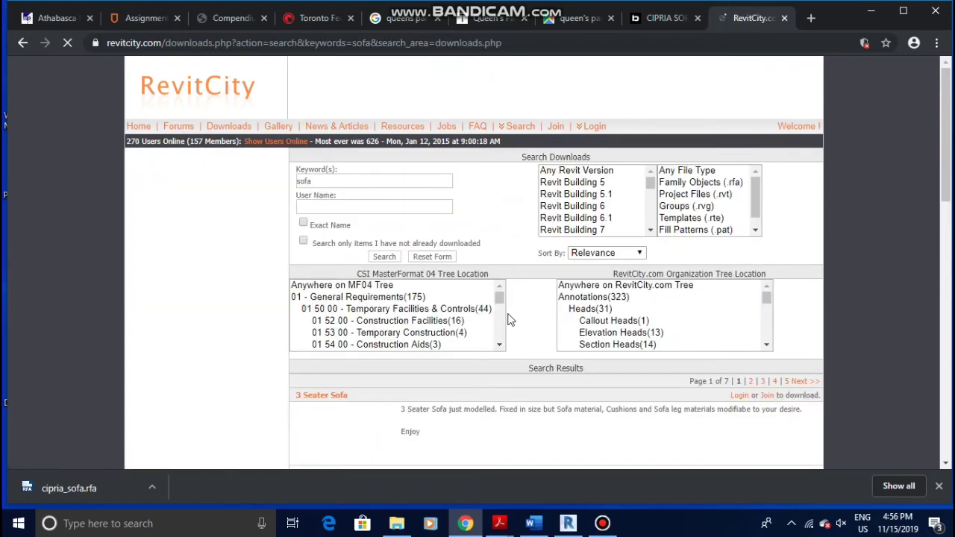
{"action": "scroll", "coordinate": [509, 320], "scroll_direction": "down", "scroll_amount": 5}
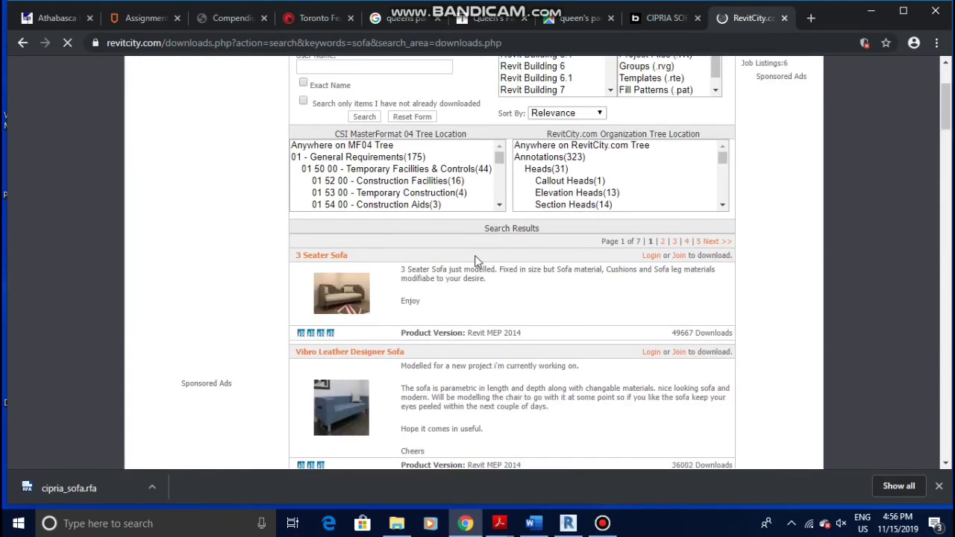
{"action": "scroll", "coordinate": [375, 312], "scroll_direction": "down", "scroll_amount": 3}
{"action": "scroll", "coordinate": [375, 312], "scroll_direction": "down", "scroll_amount": 5}
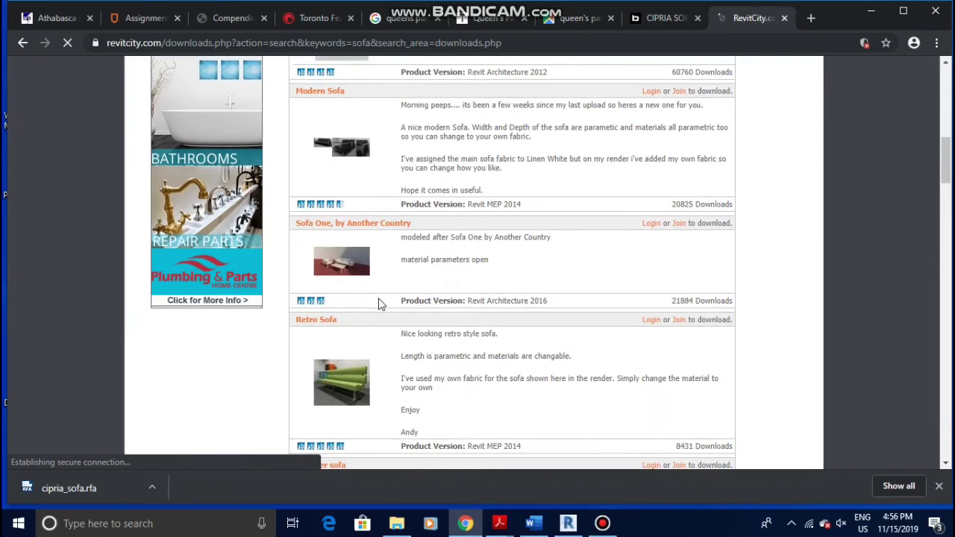
{"action": "scroll", "coordinate": [363, 281], "scroll_direction": "down", "scroll_amount": 2}
{"action": "scroll", "coordinate": [350, 247], "scroll_direction": "up", "scroll_amount": 1}
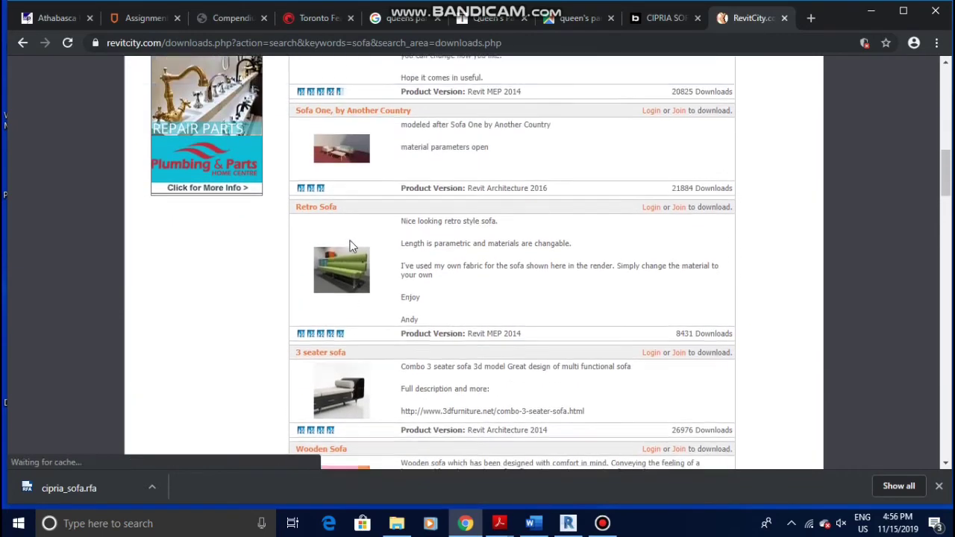
{"action": "scroll", "coordinate": [354, 284], "scroll_direction": "down", "scroll_amount": 9}
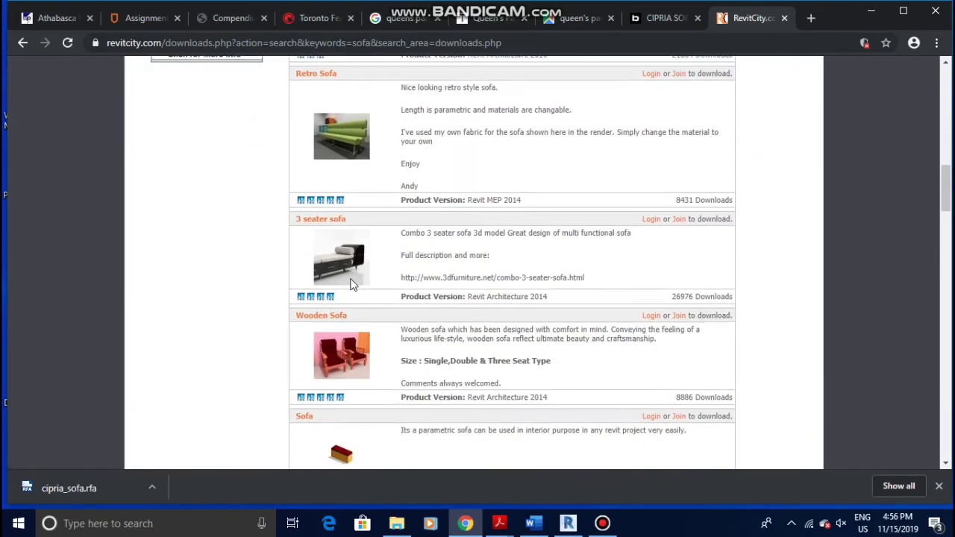
{"action": "scroll", "coordinate": [356, 280], "scroll_direction": "down", "scroll_amount": 8}
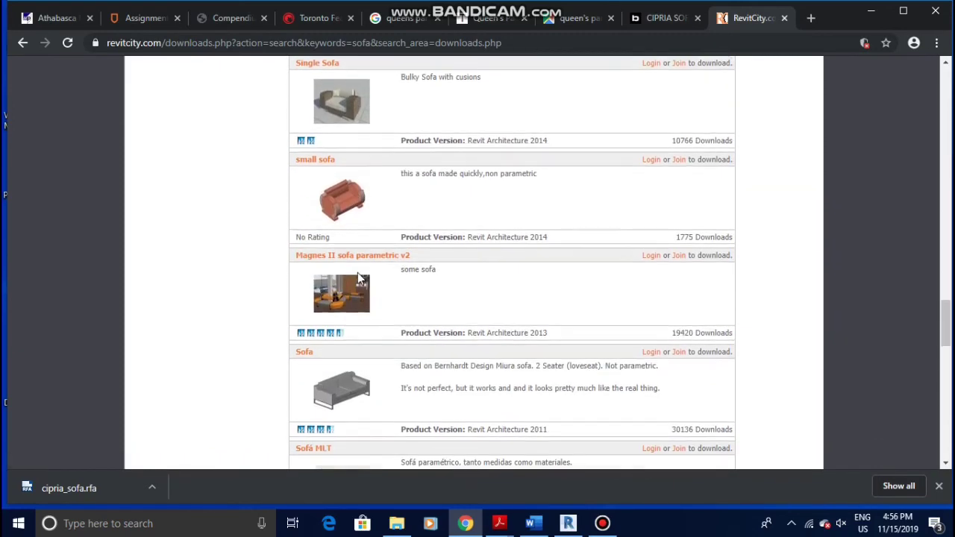
{"action": "scroll", "coordinate": [359, 278], "scroll_direction": "down", "scroll_amount": 2}
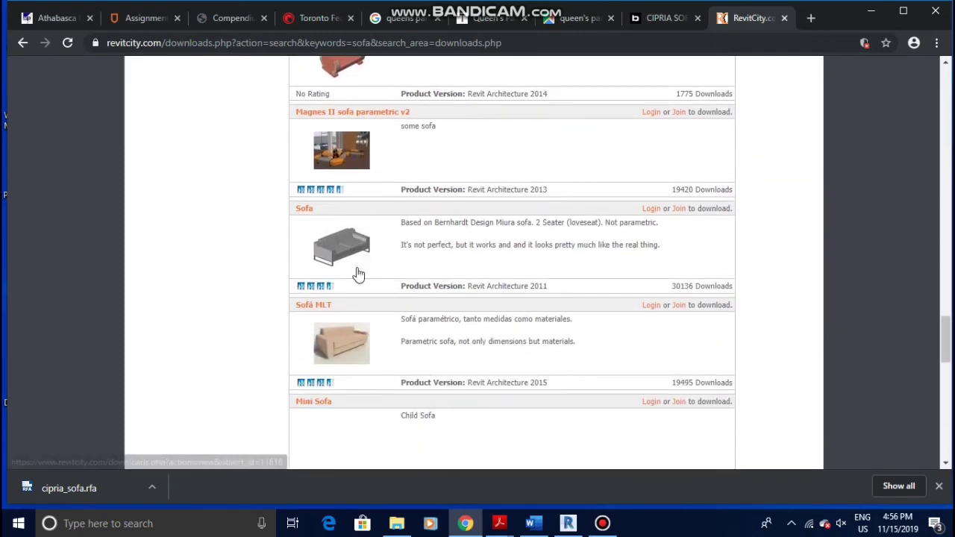